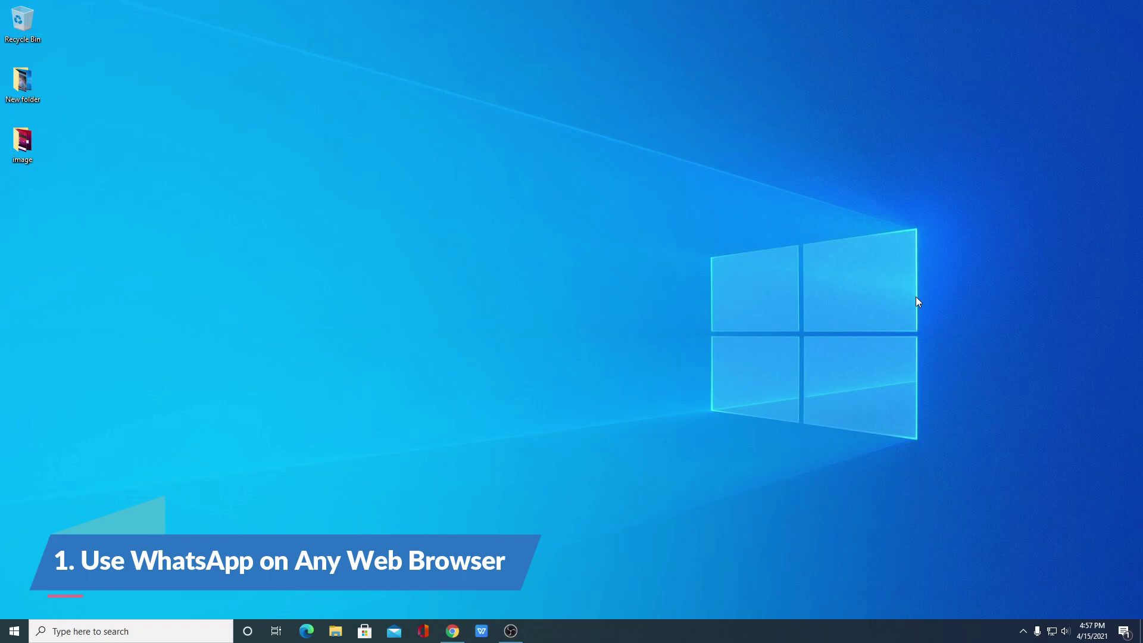
Open WhatsApp Web in Chrome and link the phone by scanning the QR code.
{"action": "left_click", "coordinate": [453, 632]}
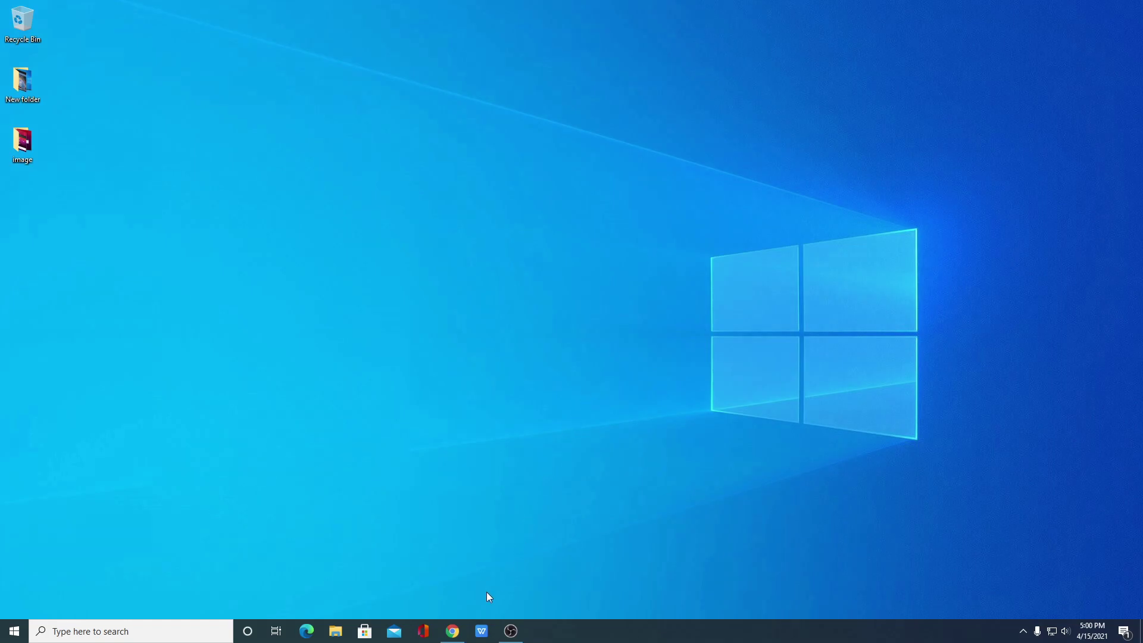
Bookmark the restored WhatsApp Web page, reopen it from the bookmark in a new tab, close the old tab.
{"action": "left_click", "coordinate": [453, 632]}
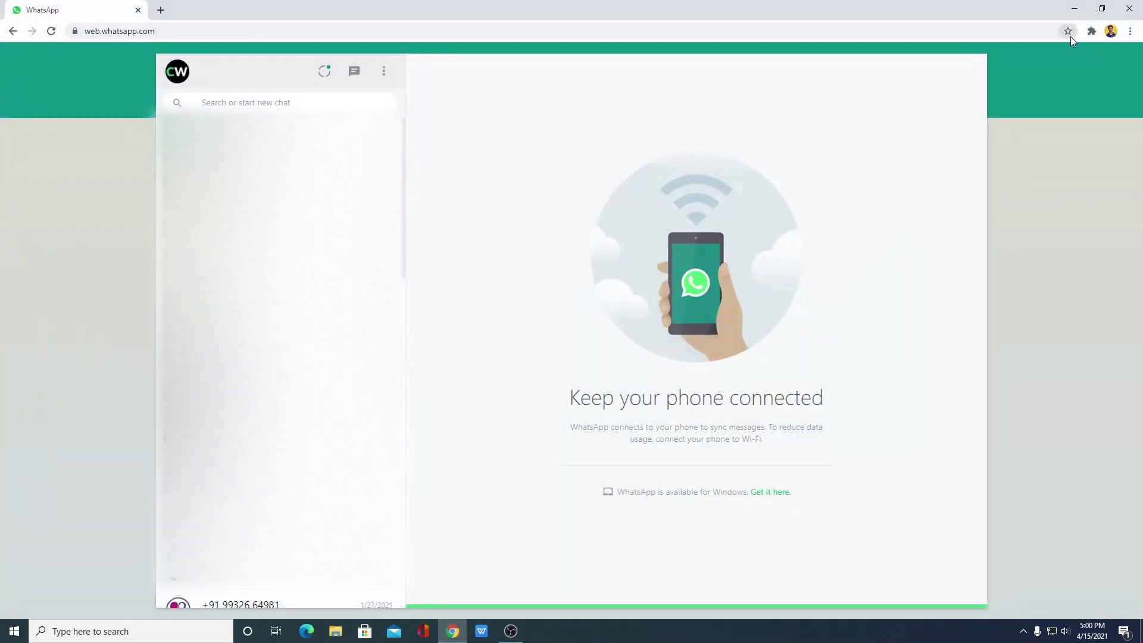
{"action": "left_click", "coordinate": [1069, 32]}
{"action": "left_click", "coordinate": [994, 140]}
{"action": "left_click", "coordinate": [155, 9]}
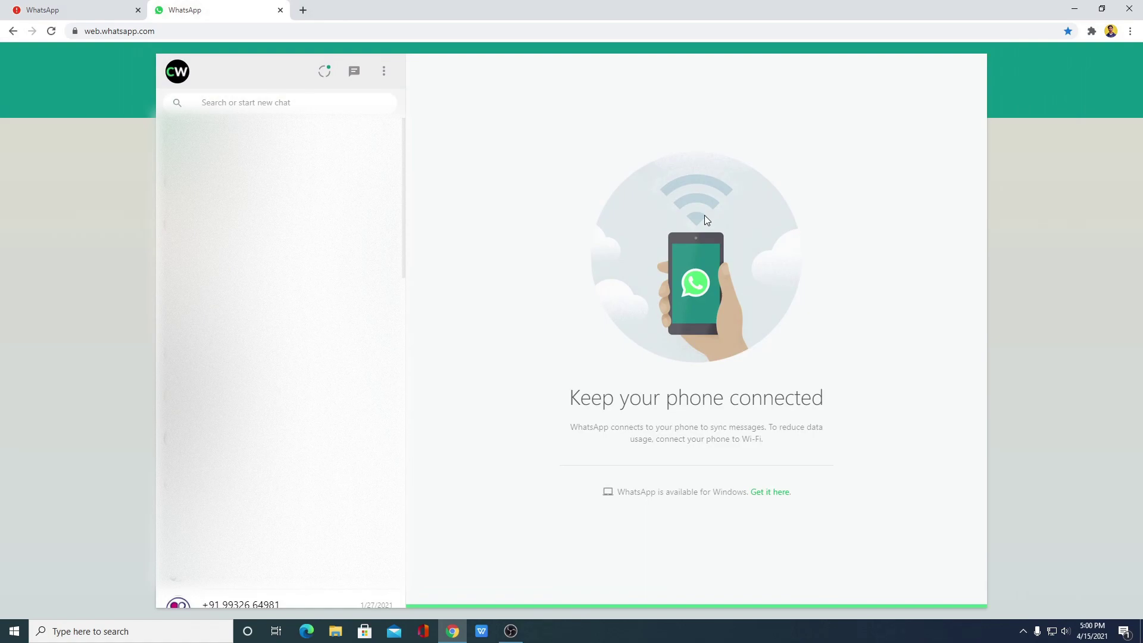
{"action": "left_click", "coordinate": [138, 10]}
Search Google for 'whatsapp' from the address bar and open the official whatsapp.com result.
{"action": "left_click", "coordinate": [185, 32]}
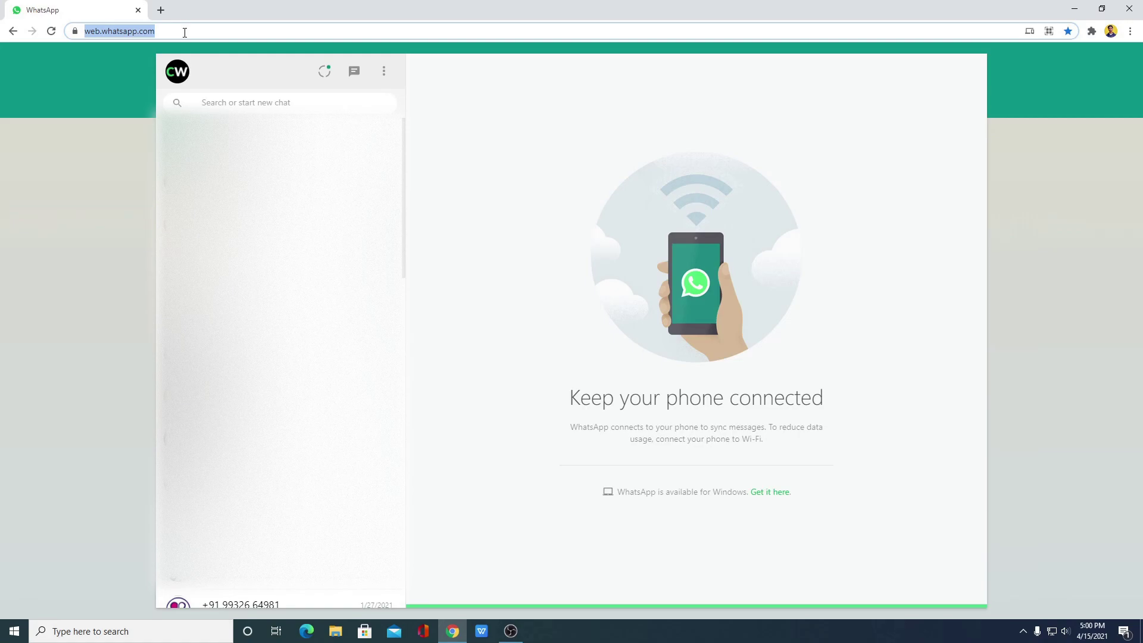
{"action": "type", "text": "wha"}
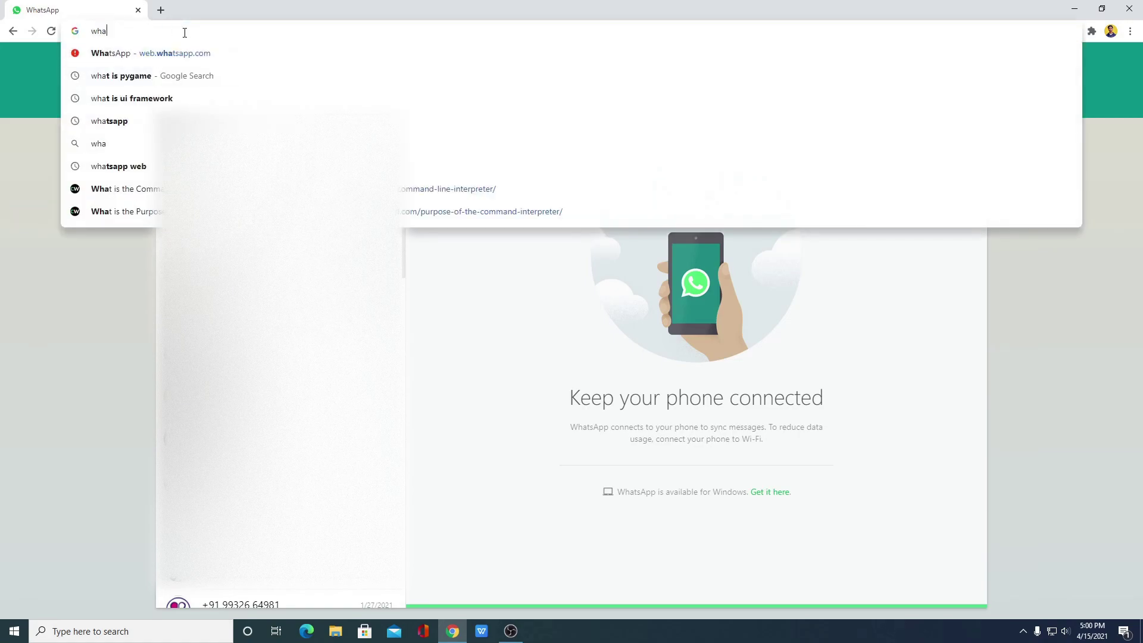
{"action": "type", "text": "tsapp"}
{"action": "key", "text": "Return"}
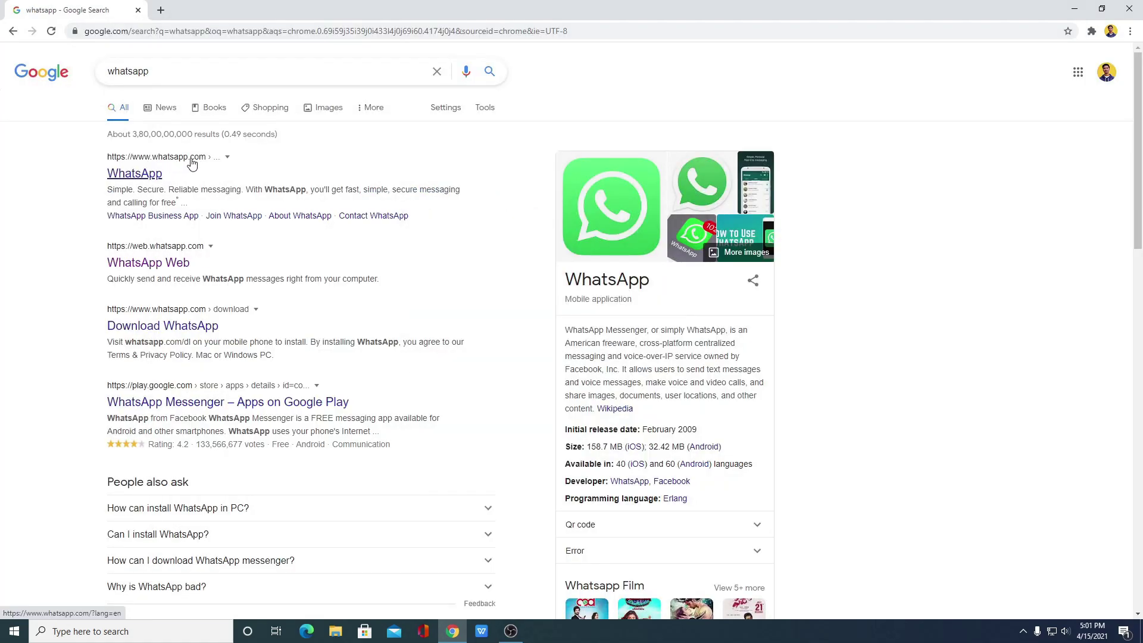
{"action": "left_click", "coordinate": [172, 172]}
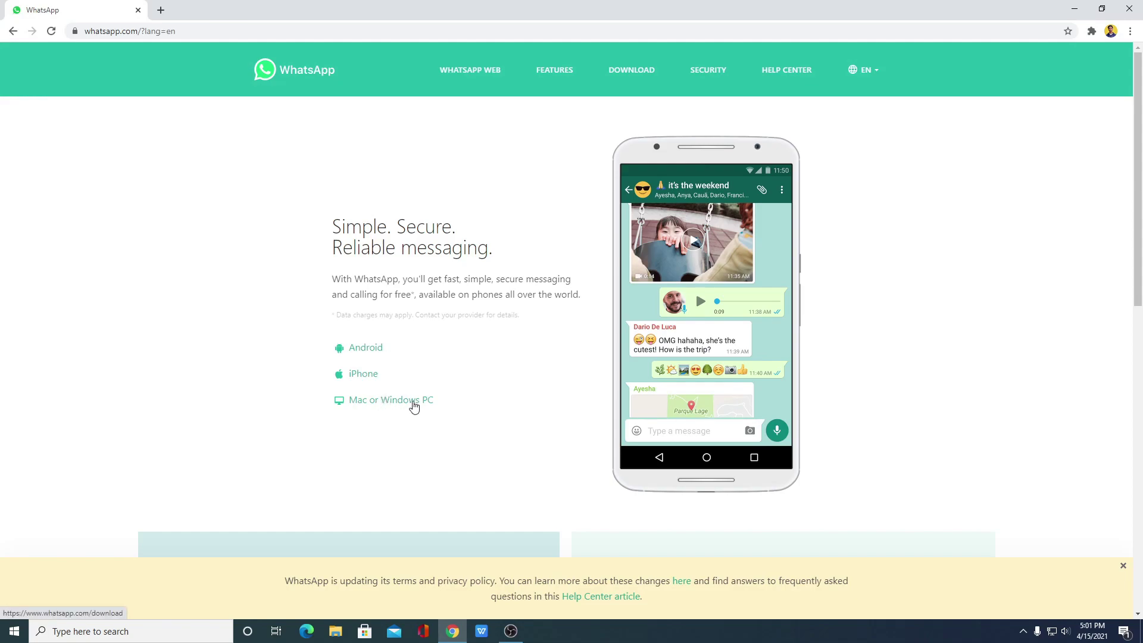
Go to the Mac or Windows PC page and download the 64-bit WhatsAppSetup.exe installer.
{"action": "left_click", "coordinate": [398, 406]}
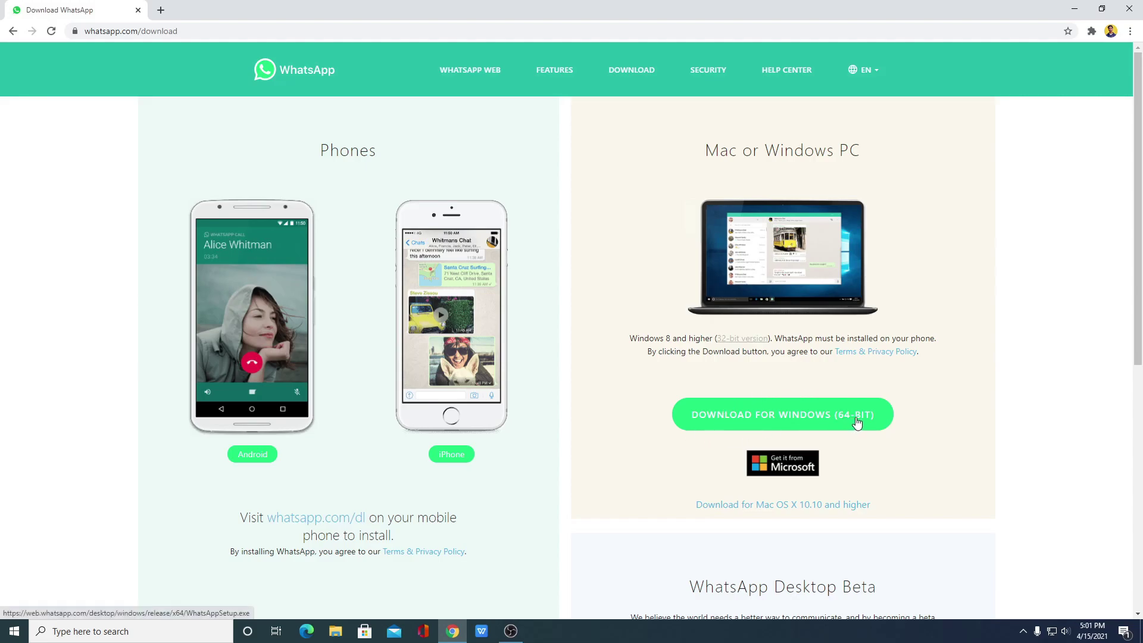
{"action": "left_click", "coordinate": [852, 432]}
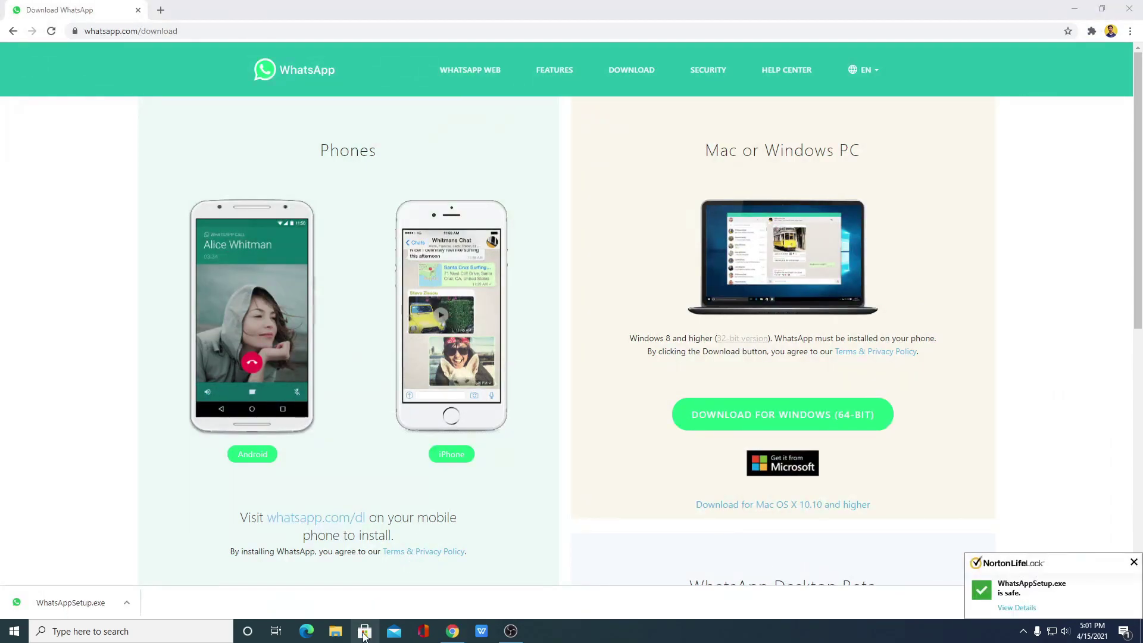
Look up WhatsApp Desktop in Microsoft Store by searching 'whats', then return to Chrome.
{"action": "left_click", "coordinate": [365, 633]}
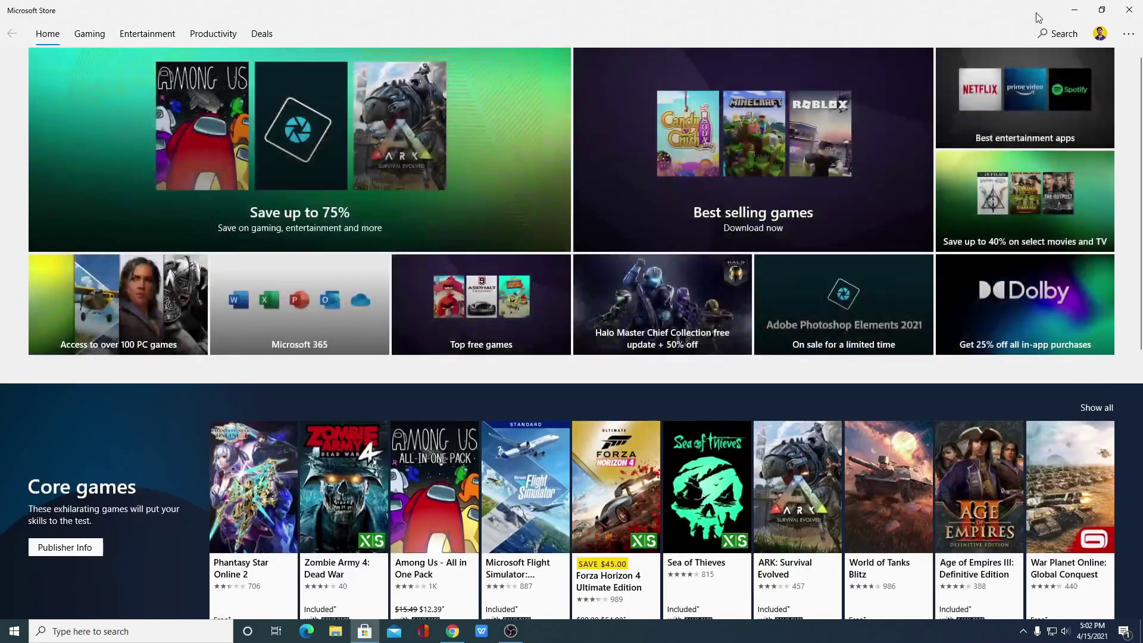
{"action": "left_click", "coordinate": [1051, 33]}
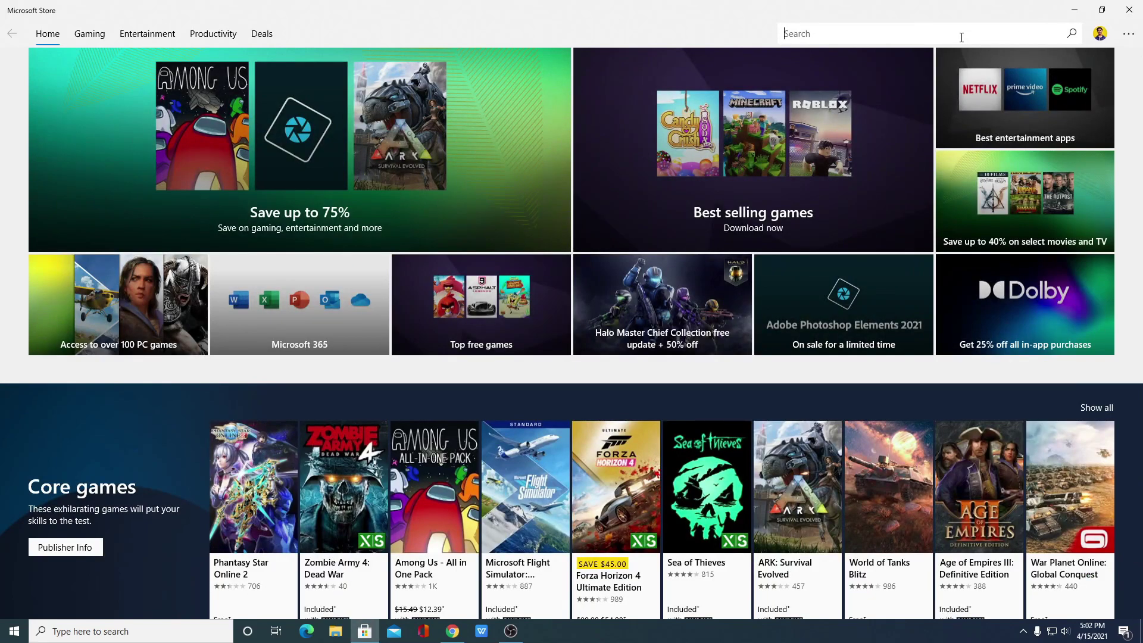
{"action": "type", "text": "whats"}
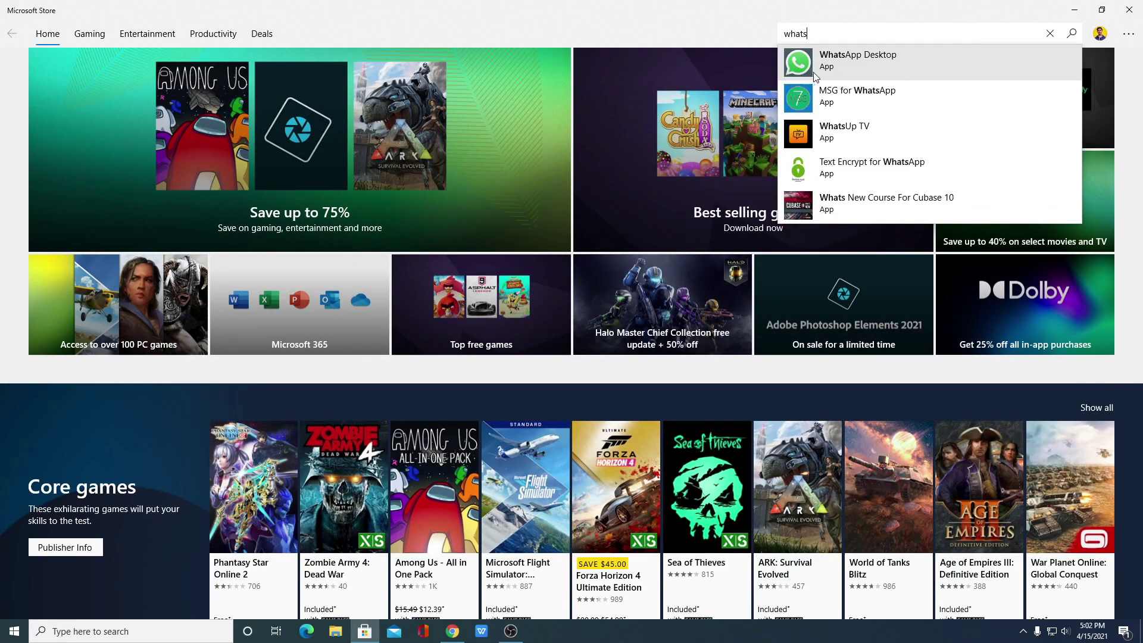
{"action": "left_click", "coordinate": [909, 71]}
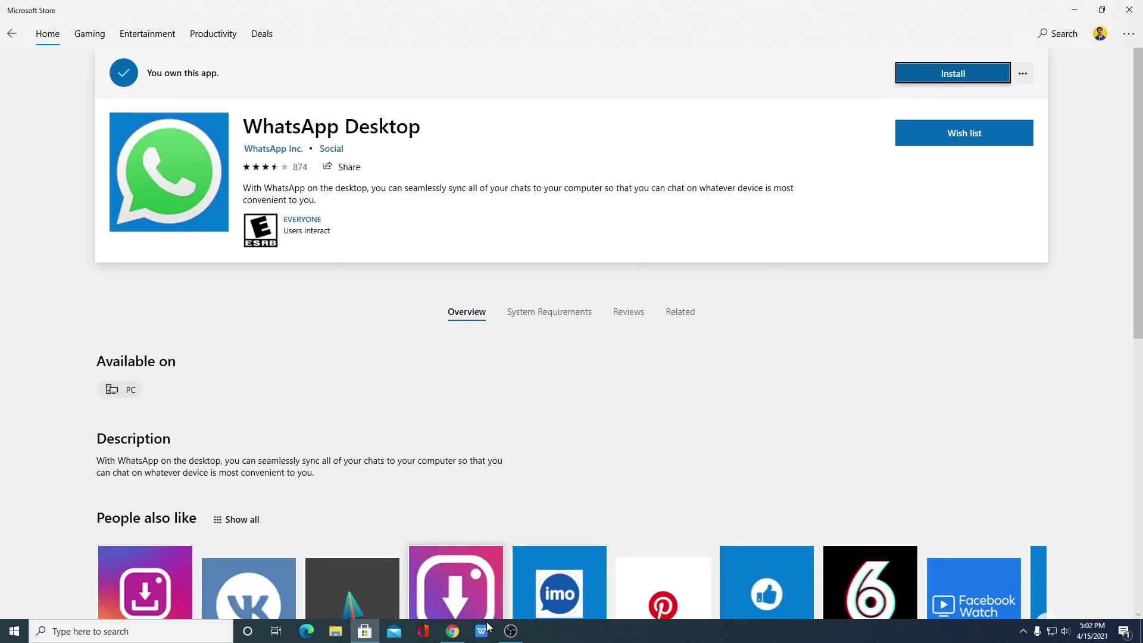
{"action": "left_click", "coordinate": [449, 636]}
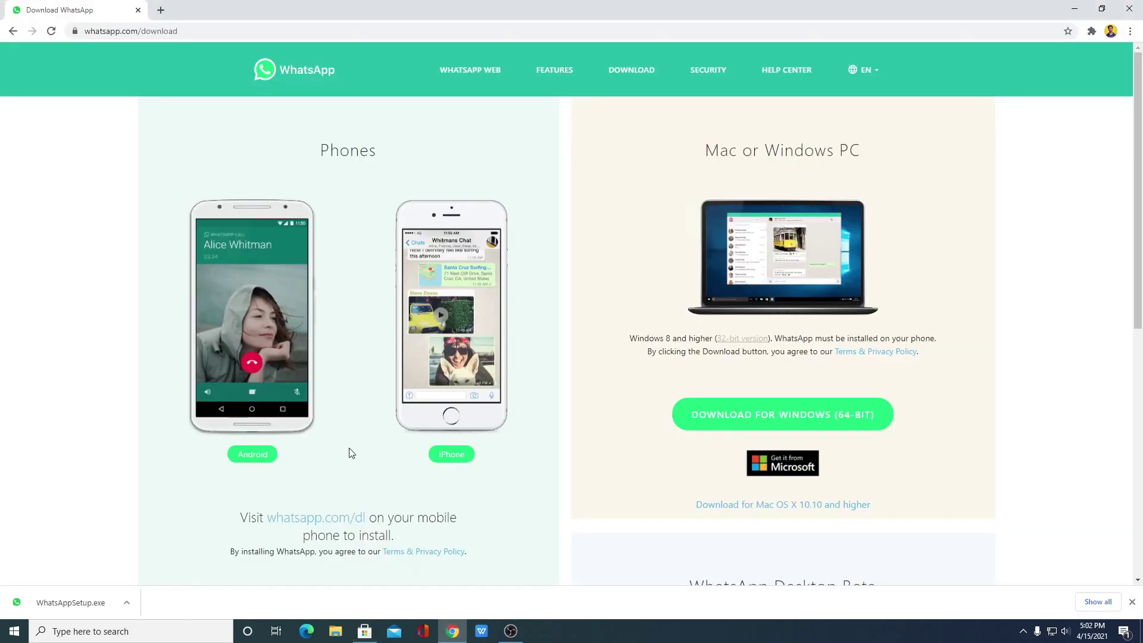
Run the downloaded WhatsAppSetup.exe from Chrome's download bar and minimize Chrome.
{"action": "left_click", "coordinate": [128, 604]}
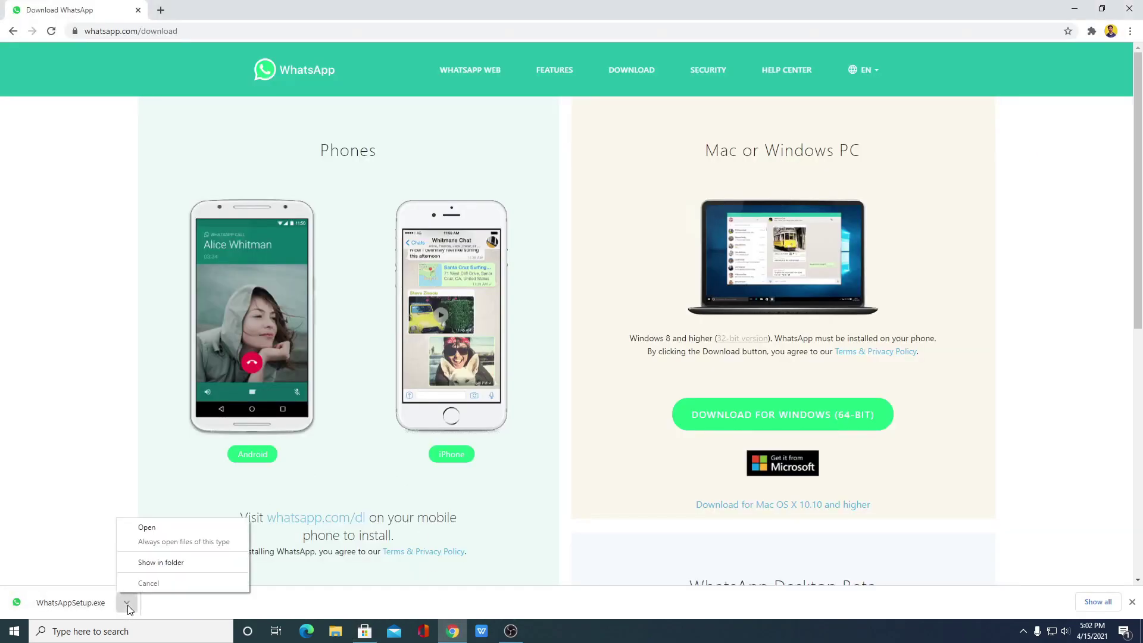
{"action": "left_click", "coordinate": [165, 529]}
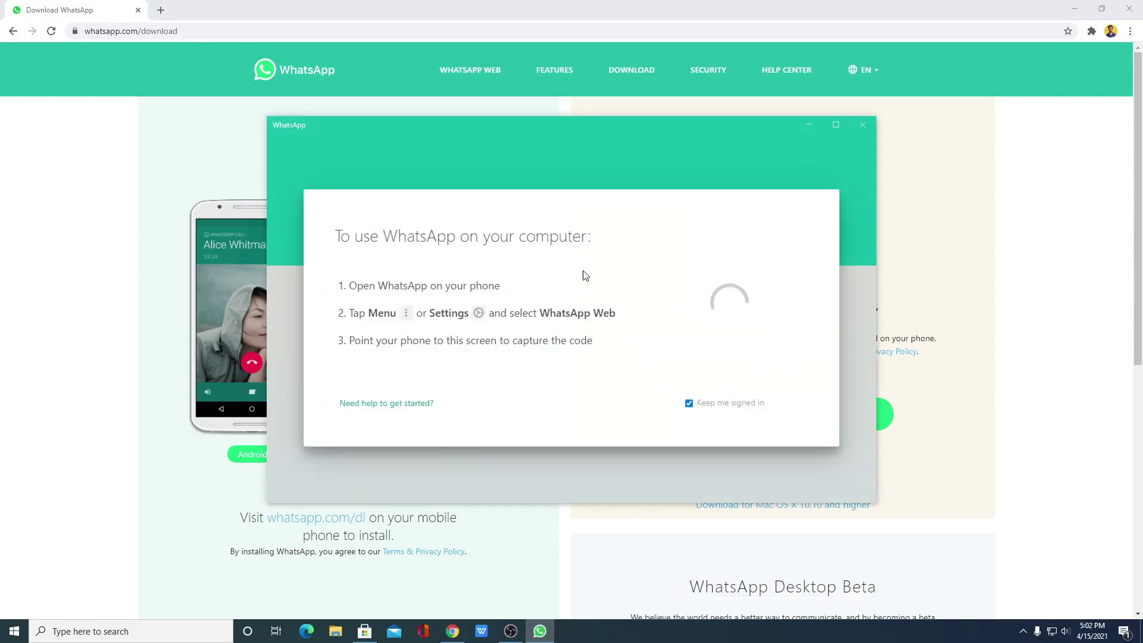
{"action": "left_click", "coordinate": [1080, 11]}
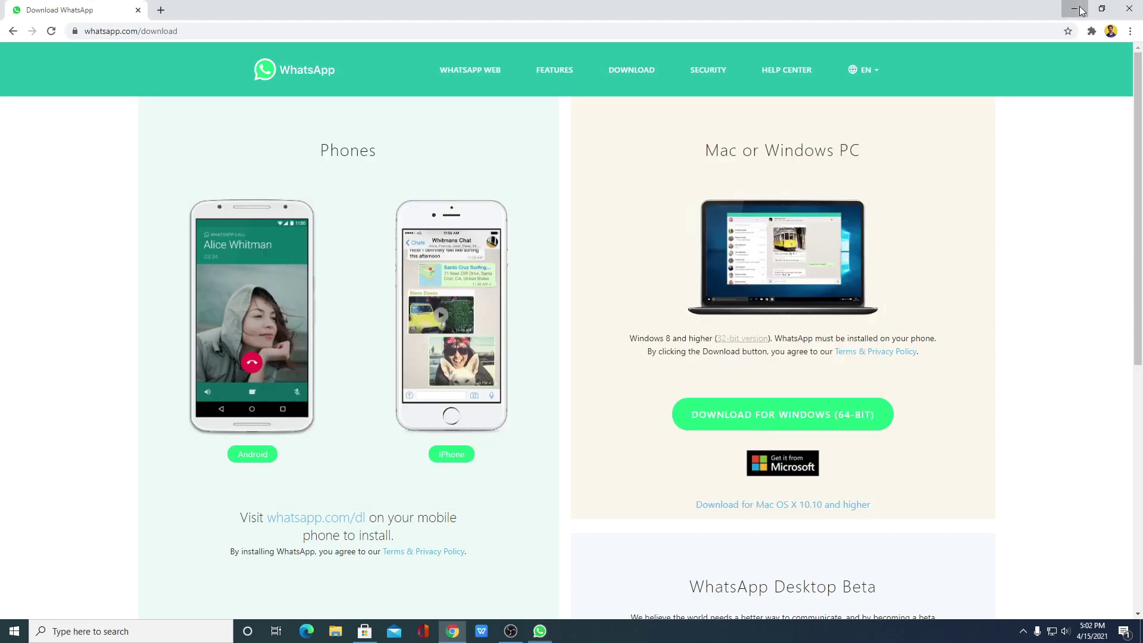
Minimize Chrome and Microsoft Store to uncover the WhatsApp Desktop window, then link the phone.
{"action": "left_click", "coordinate": [1074, 14]}
{"action": "left_click", "coordinate": [1074, 13]}
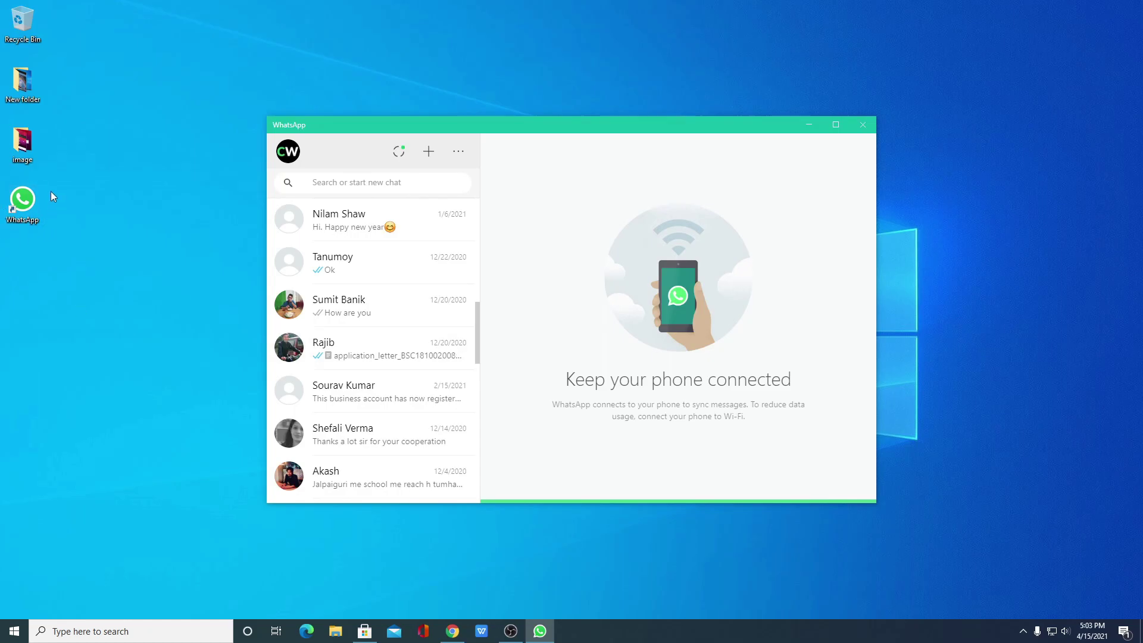
{"action": "left_click", "coordinate": [62, 636]}
{"action": "type", "text": "wh"}
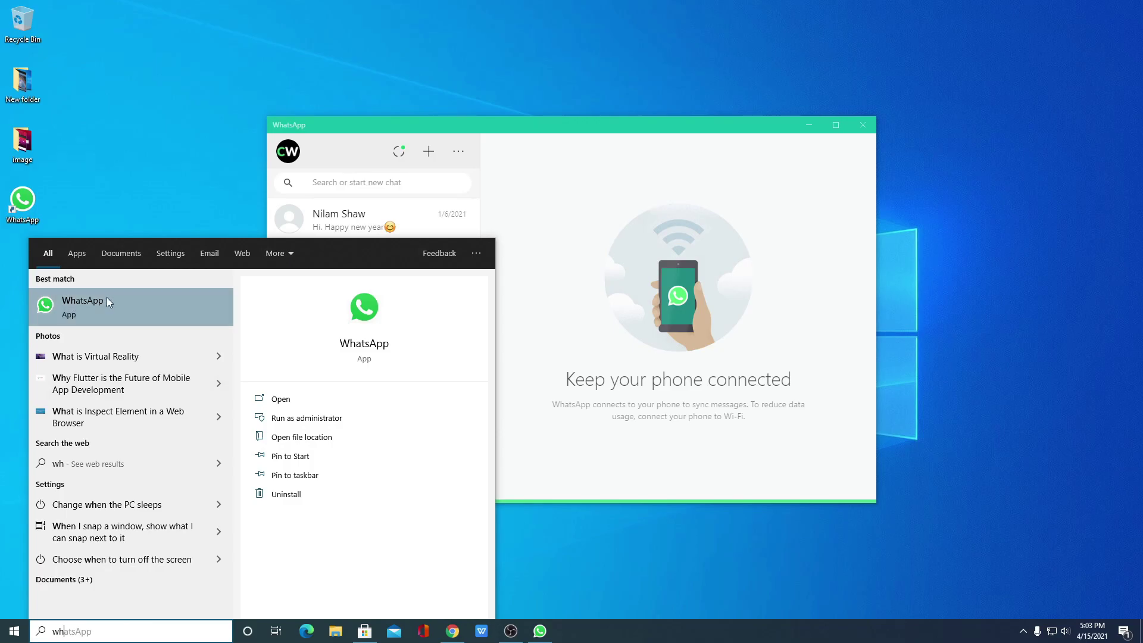
{"action": "left_click", "coordinate": [106, 299]}
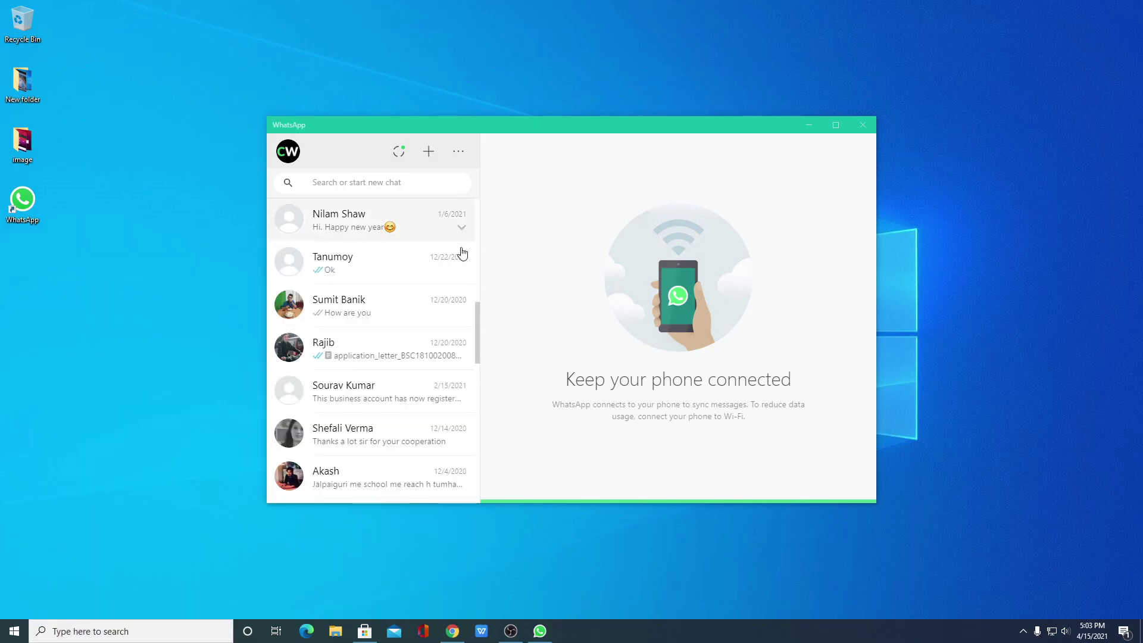